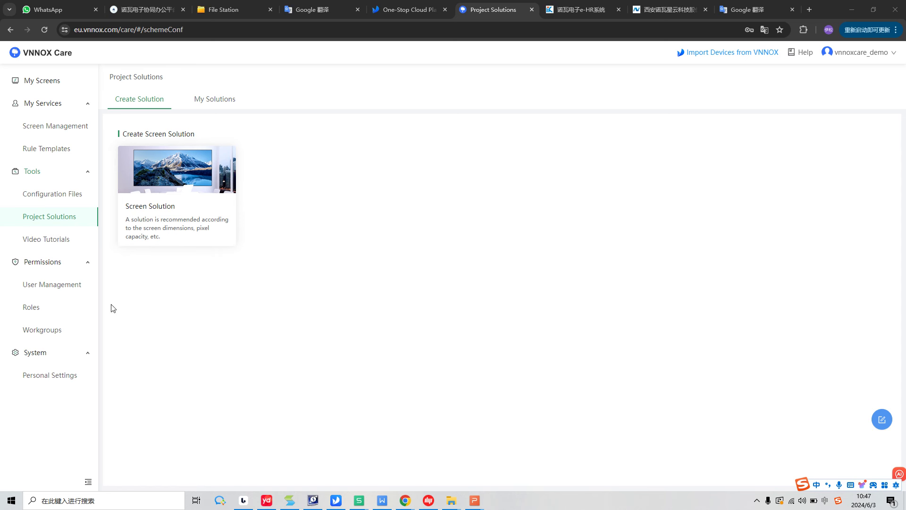
Pick the Screen Solution card and scroll the Enter Info form to the empty Screen Information fields.
{"action": "left_click", "coordinate": [161, 204]}
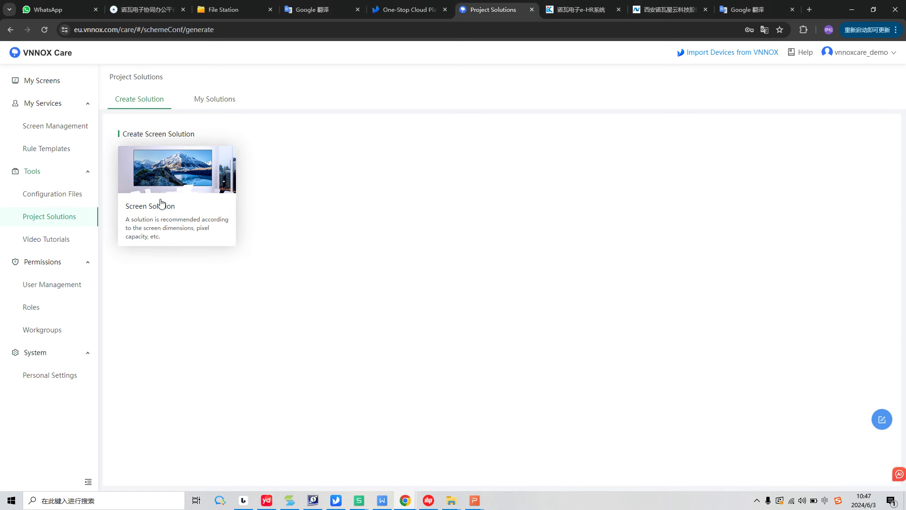
{"action": "scroll", "coordinate": [369, 243], "scroll_direction": "down", "scroll_amount": 1}
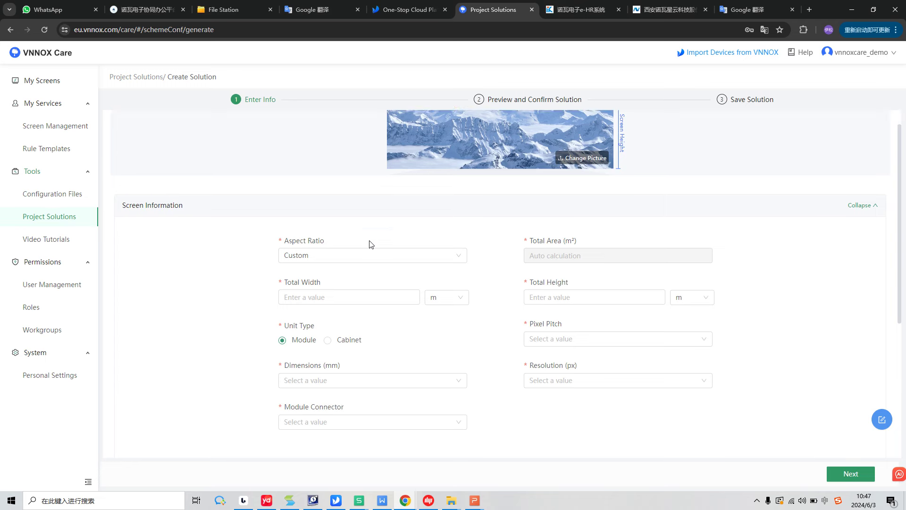
{"action": "scroll", "coordinate": [369, 243], "scroll_direction": "up", "scroll_amount": 1}
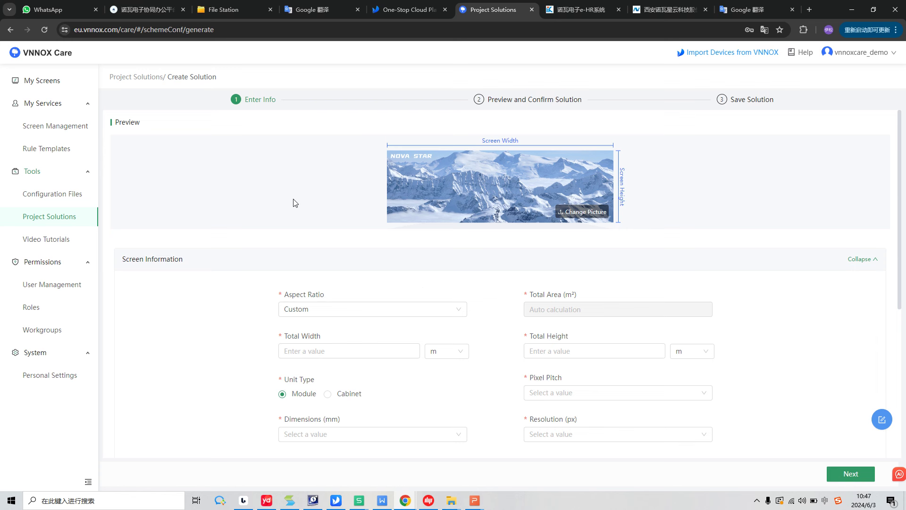
{"action": "scroll", "coordinate": [436, 263], "scroll_direction": "down", "scroll_amount": 1}
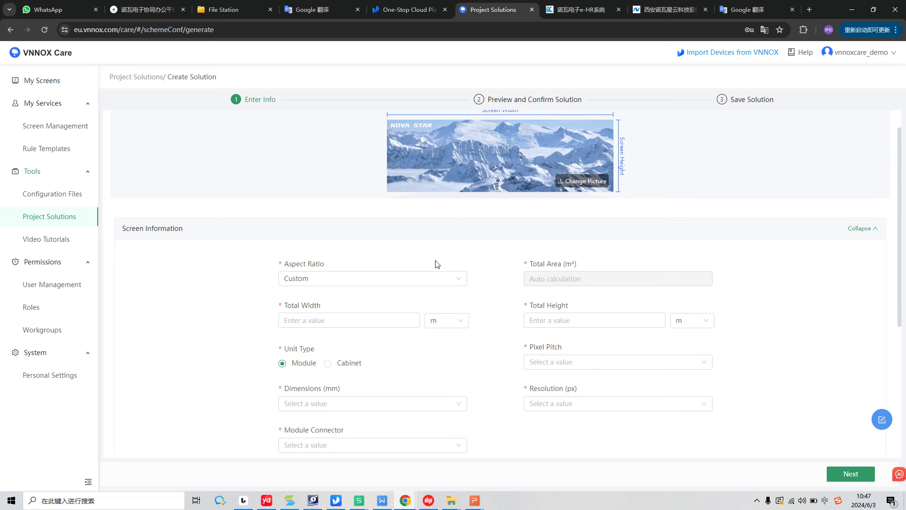
{"action": "scroll", "coordinate": [436, 264], "scroll_direction": "down", "scroll_amount": 1}
{"action": "scroll", "coordinate": [436, 263], "scroll_direction": "up", "scroll_amount": 2}
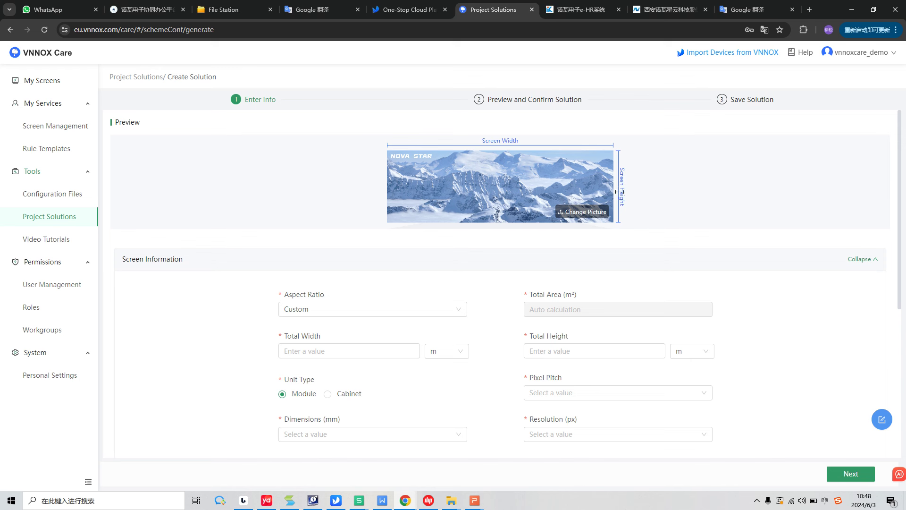
{"action": "mouse_move", "coordinate": [610, 218]}
{"action": "scroll", "coordinate": [305, 283], "scroll_direction": "down", "scroll_amount": 2}
{"action": "left_click", "coordinate": [305, 286]}
{"action": "scroll", "coordinate": [189, 304], "scroll_direction": "down", "scroll_amount": 1}
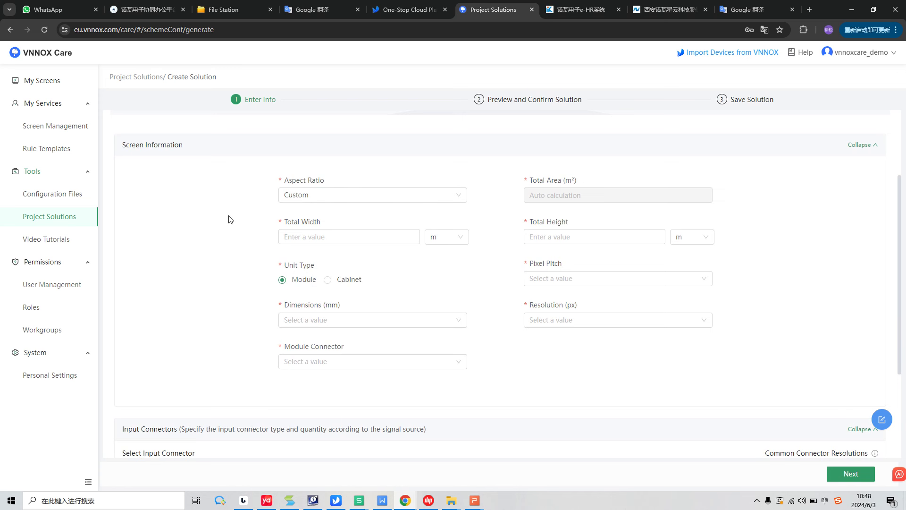
Keep the Custom aspect ratio and set the screen size to 1024 × 960 px.
{"action": "left_click", "coordinate": [331, 193]}
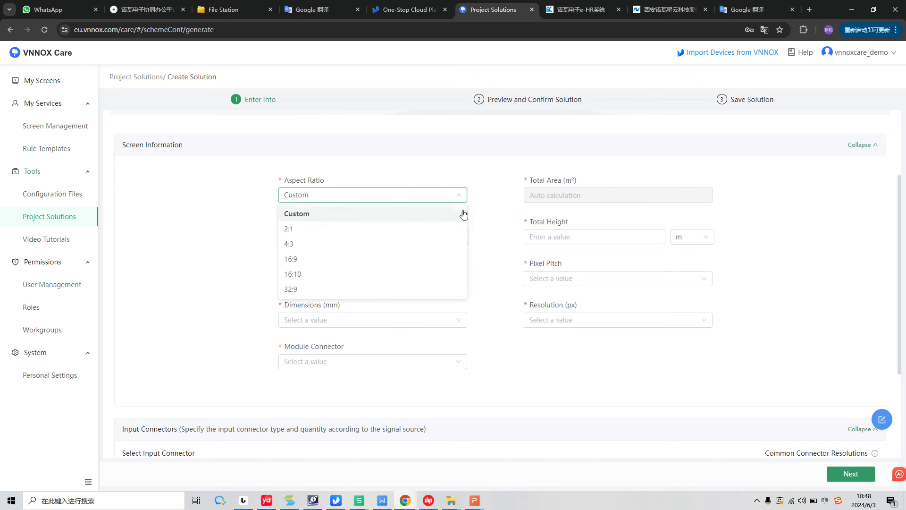
{"action": "left_click", "coordinate": [500, 227]}
{"action": "left_click", "coordinate": [335, 235]}
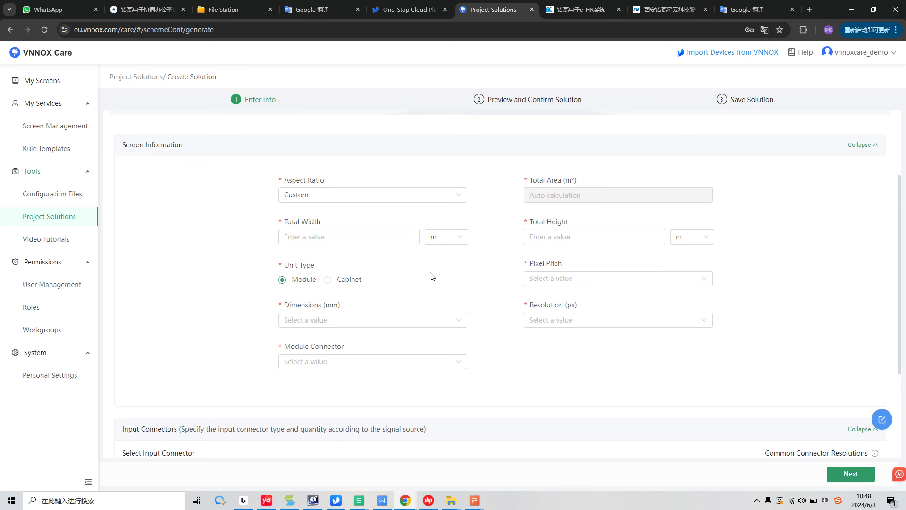
{"action": "left_click", "coordinate": [456, 243]}
{"action": "left_click", "coordinate": [435, 271]}
{"action": "left_click", "coordinate": [373, 239]}
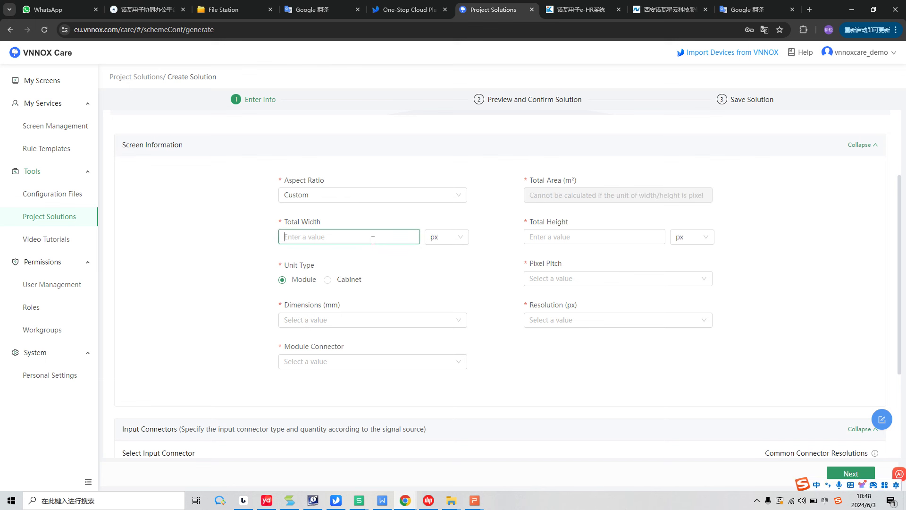
{"action": "type", "text": "1024"}
{"action": "left_click", "coordinate": [546, 237]}
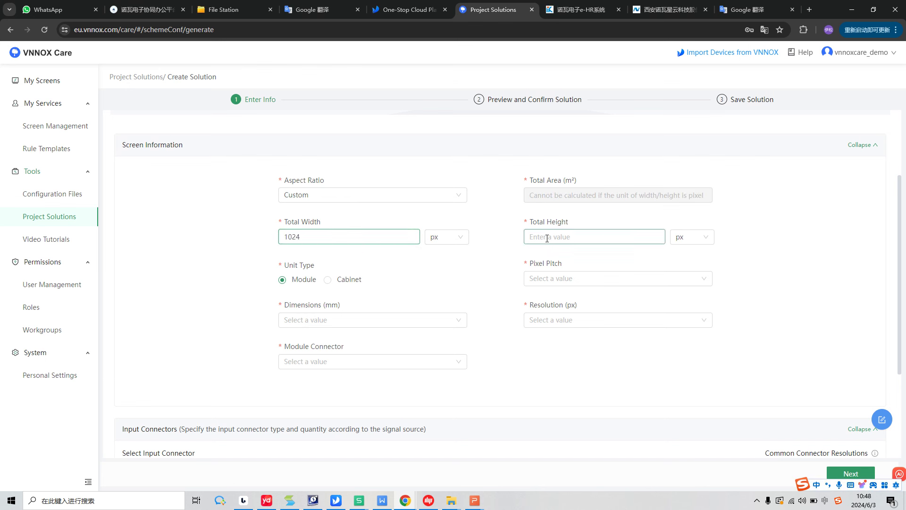
{"action": "type", "text": "960"}
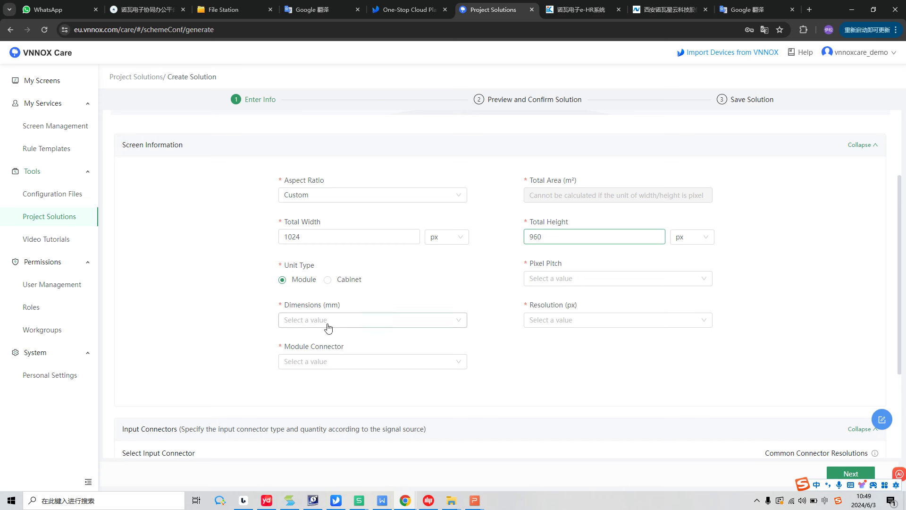
Choose P2.5 pitch, 320x160 mm modules, 128x64 module resolution and the HUB75 connector.
{"action": "left_click", "coordinate": [547, 279]}
{"action": "scroll", "coordinate": [550, 340], "scroll_direction": "down", "scroll_amount": 3}
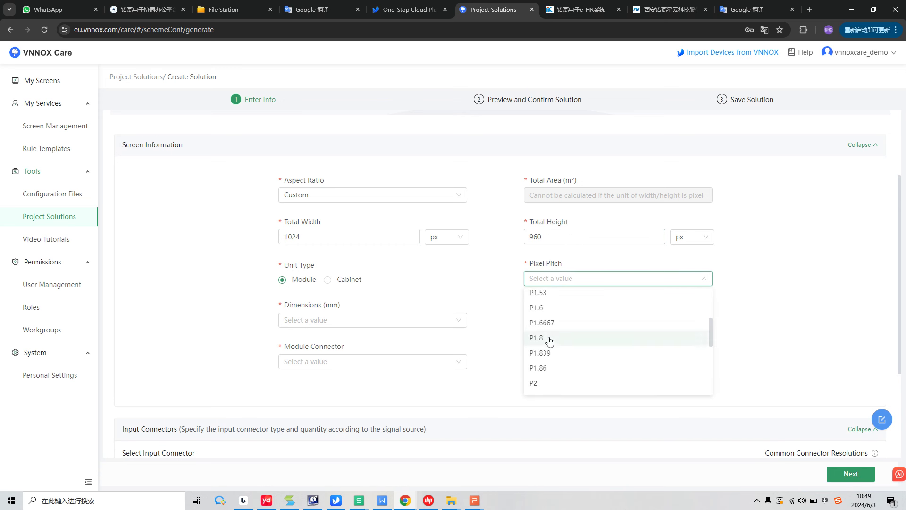
{"action": "scroll", "coordinate": [547, 340], "scroll_direction": "down", "scroll_amount": 2}
{"action": "left_click", "coordinate": [541, 345]}
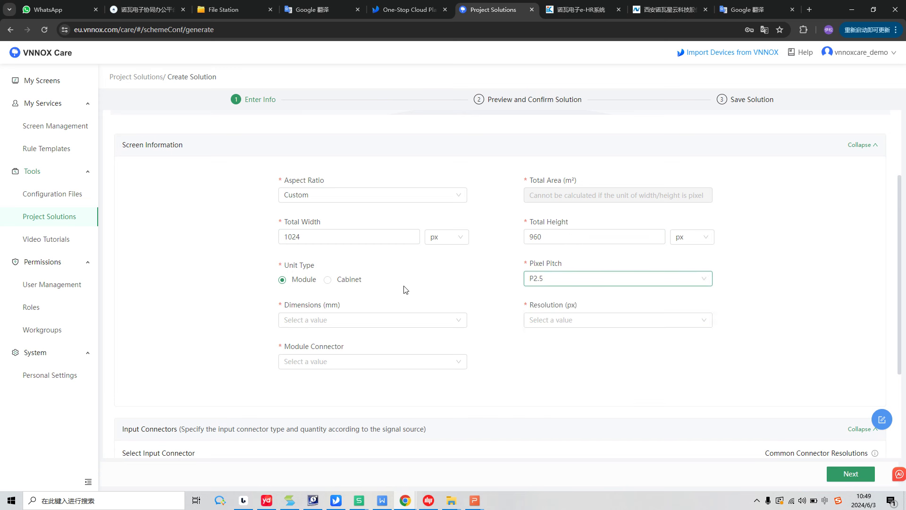
{"action": "left_click", "coordinate": [354, 320]}
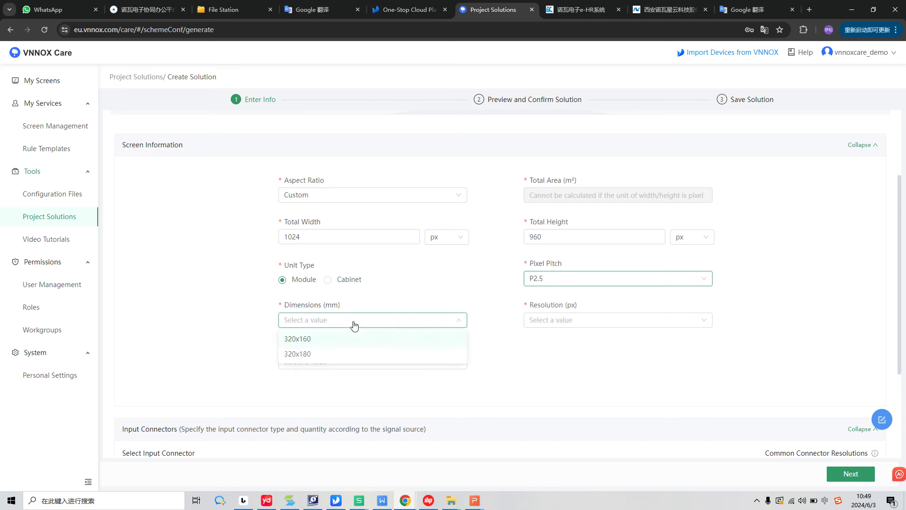
{"action": "left_click", "coordinate": [317, 344]}
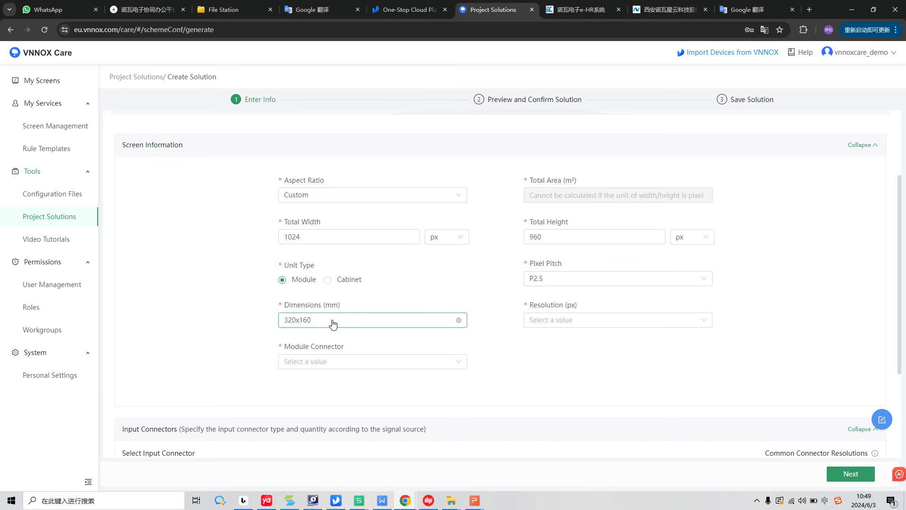
{"action": "left_click", "coordinate": [559, 319]}
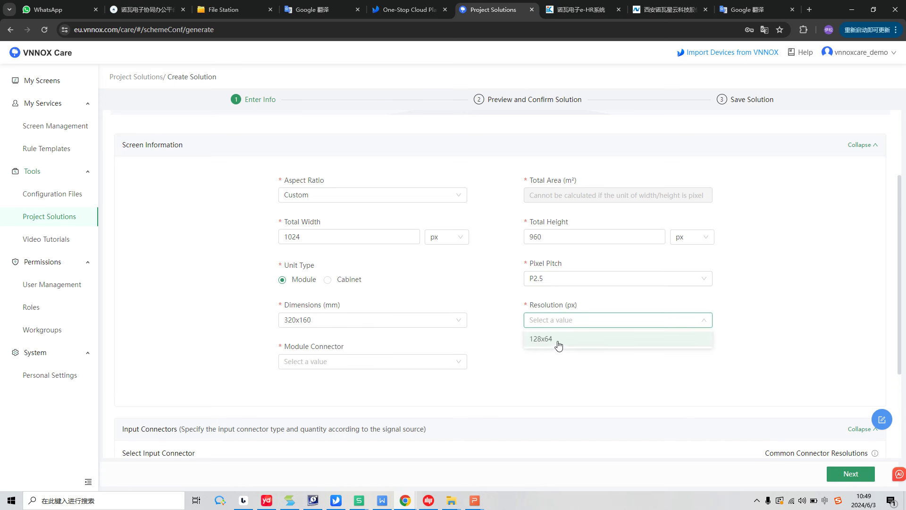
{"action": "left_click", "coordinate": [559, 345]}
{"action": "left_click", "coordinate": [382, 365]}
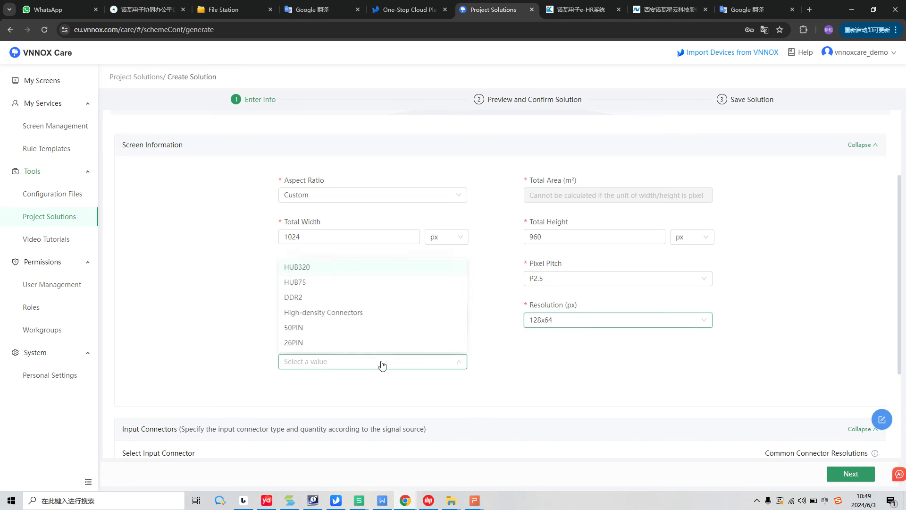
{"action": "left_click", "coordinate": [289, 285]}
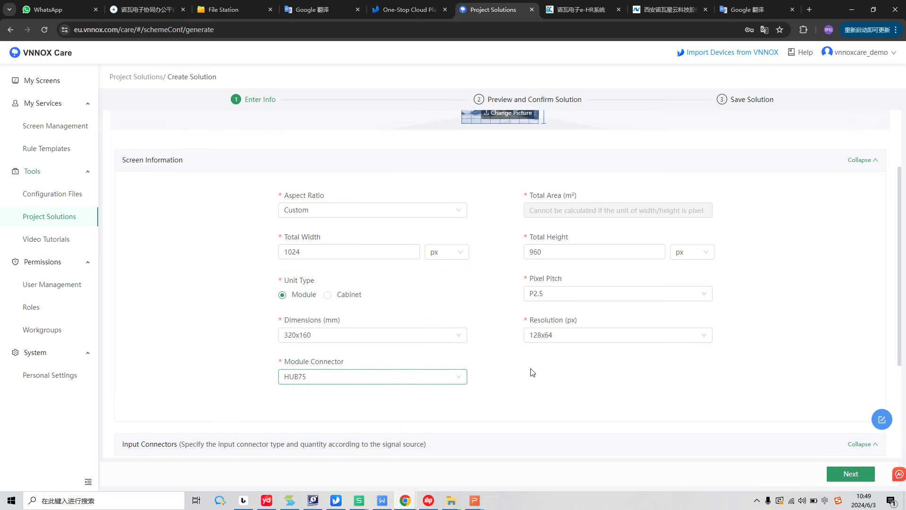
Add one HDMI1.3 input connector and submit the screen details with Next.
{"action": "scroll", "coordinate": [532, 372], "scroll_direction": "down", "scroll_amount": 3}
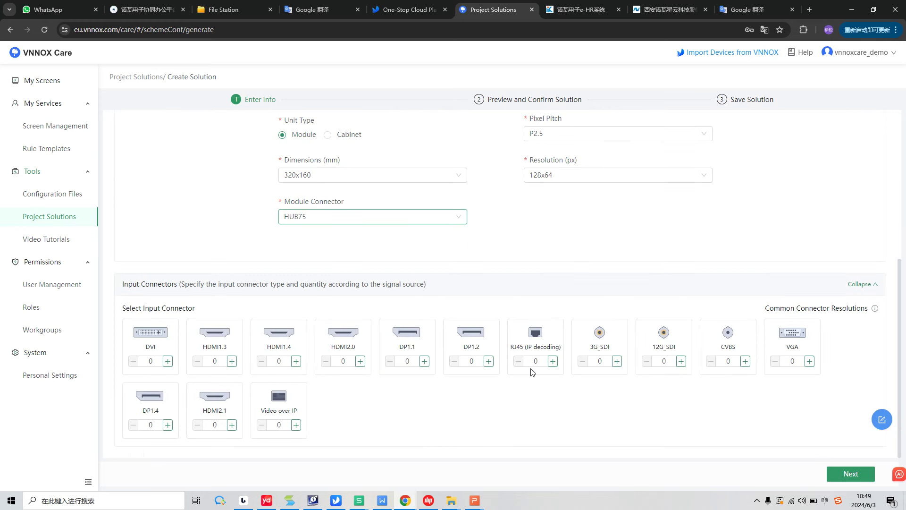
{"action": "left_click", "coordinate": [233, 361]}
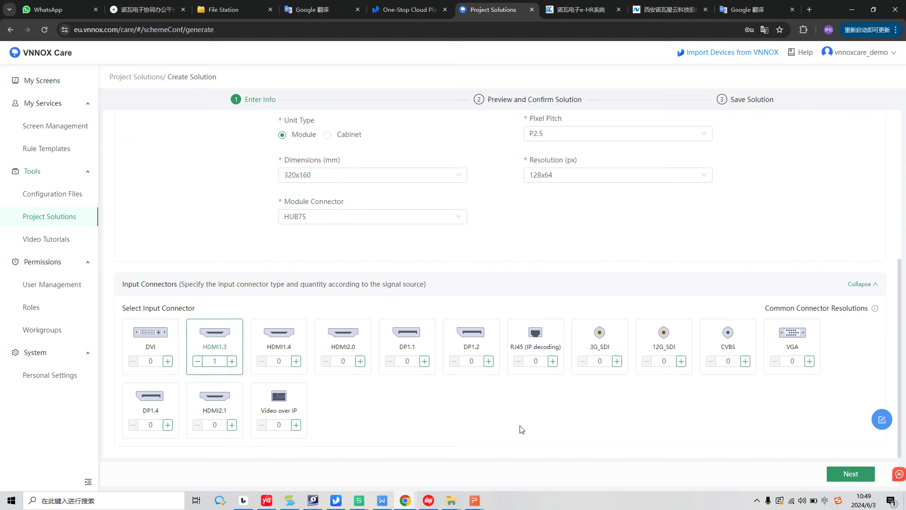
{"action": "scroll", "coordinate": [614, 259], "scroll_direction": "up", "scroll_amount": 5}
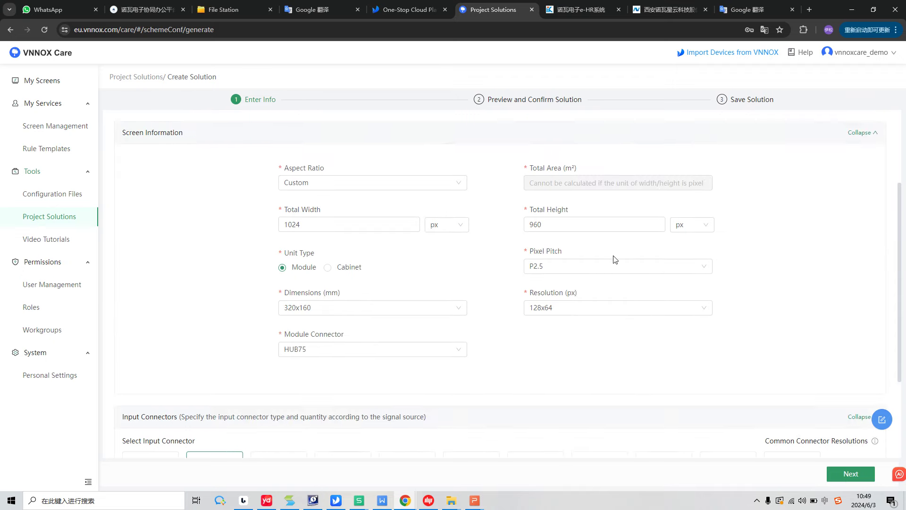
{"action": "scroll", "coordinate": [615, 260], "scroll_direction": "down", "scroll_amount": 5}
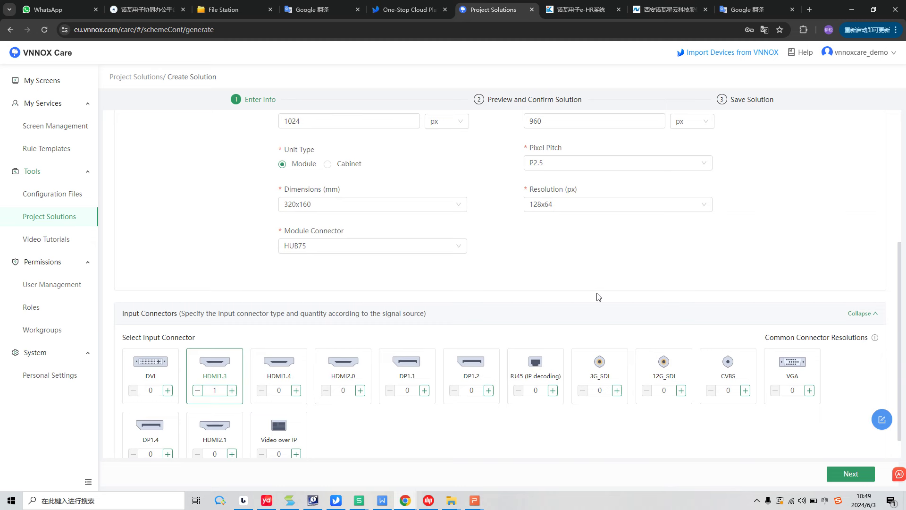
{"action": "left_click", "coordinate": [845, 473]}
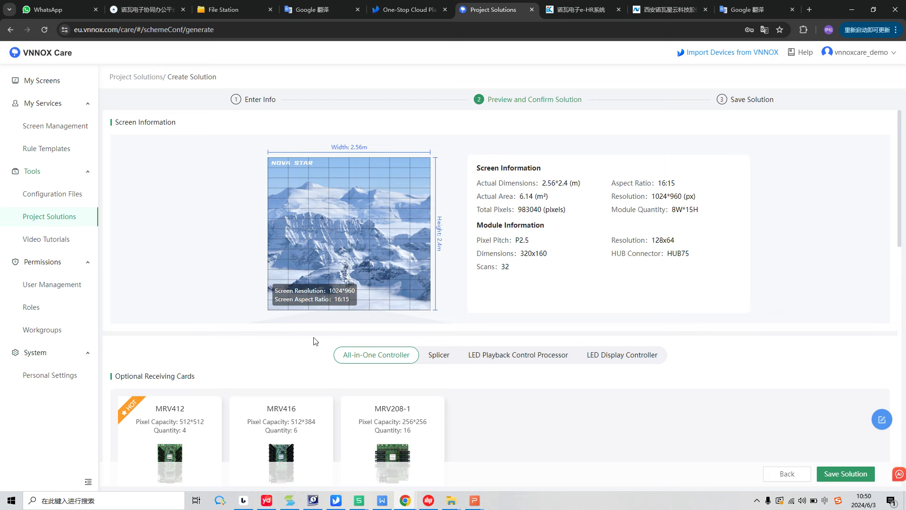
Review the generated preview: 2.56×2.4 m, 16:15, 8W×15H screen with MRV412 receiving cards.
{"action": "scroll", "coordinate": [462, 329], "scroll_direction": "down", "scroll_amount": 3}
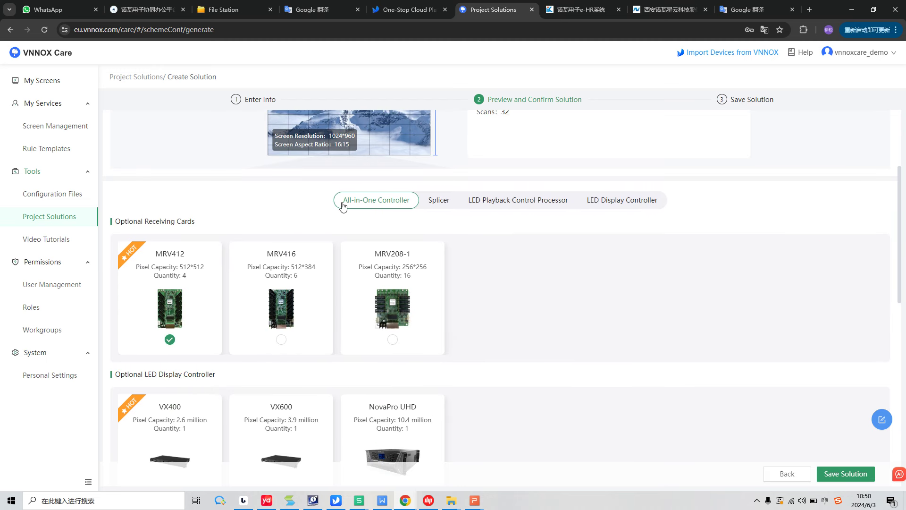
Browse the Splicer tab, including the splicer plus LED display controller option.
{"action": "scroll", "coordinate": [251, 218], "scroll_direction": "down", "scroll_amount": 1}
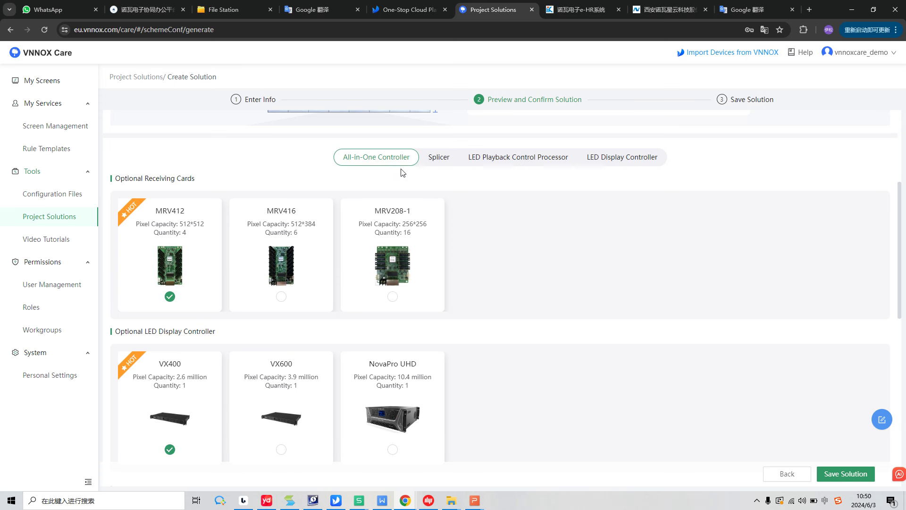
{"action": "left_click", "coordinate": [440, 162]}
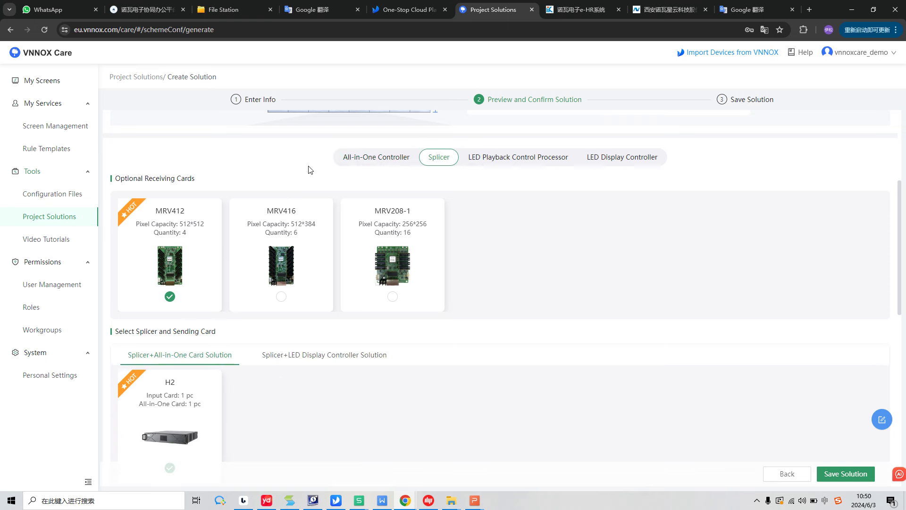
{"action": "scroll", "coordinate": [146, 195], "scroll_direction": "down", "scroll_amount": 1}
{"action": "mouse_move", "coordinate": [215, 366]}
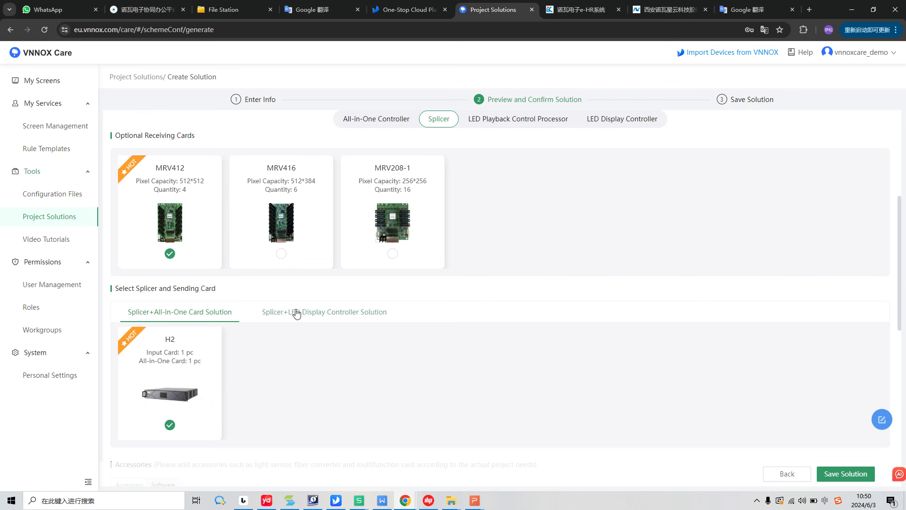
{"action": "left_click", "coordinate": [328, 318]}
{"action": "scroll", "coordinate": [322, 358], "scroll_direction": "down", "scroll_amount": 2}
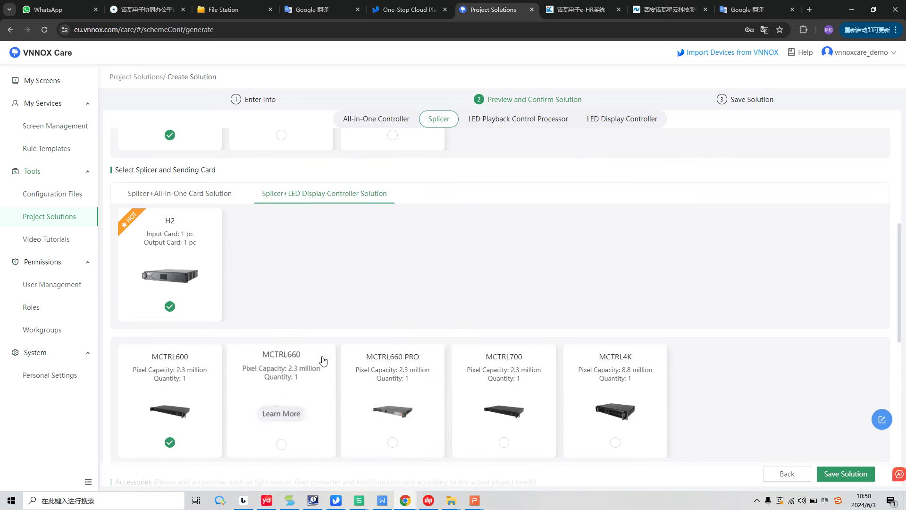
{"action": "scroll", "coordinate": [440, 338], "scroll_direction": "up", "scroll_amount": 1}
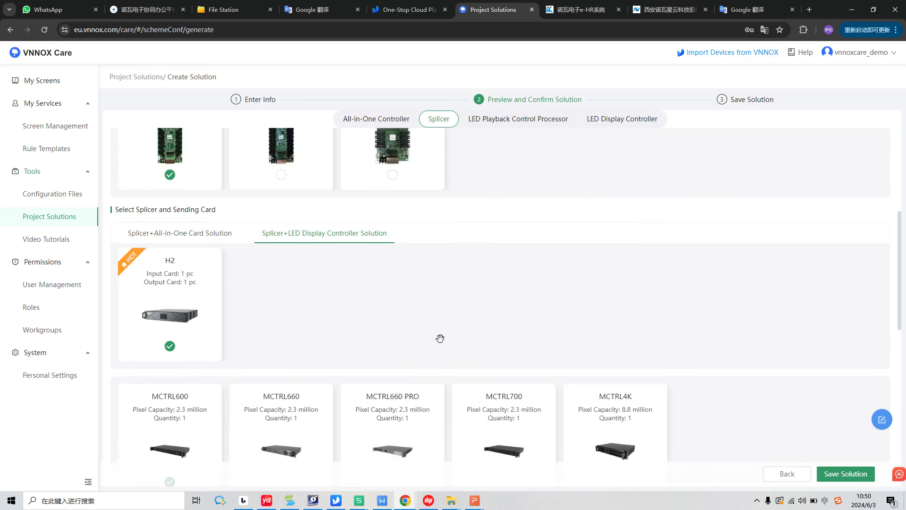
Compare the LED Playback Control Processor and LED Display Controller controller options.
{"action": "left_click", "coordinate": [487, 126]}
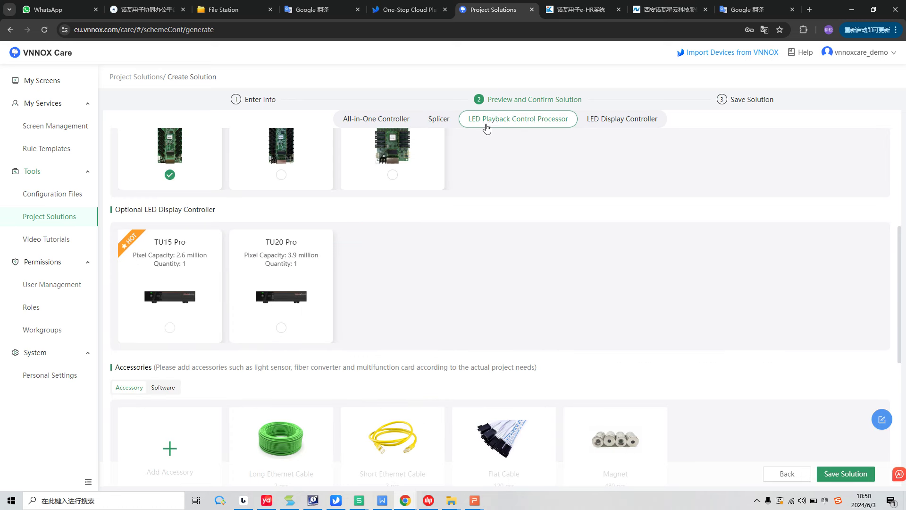
{"action": "scroll", "coordinate": [469, 278], "scroll_direction": "up", "scroll_amount": 1}
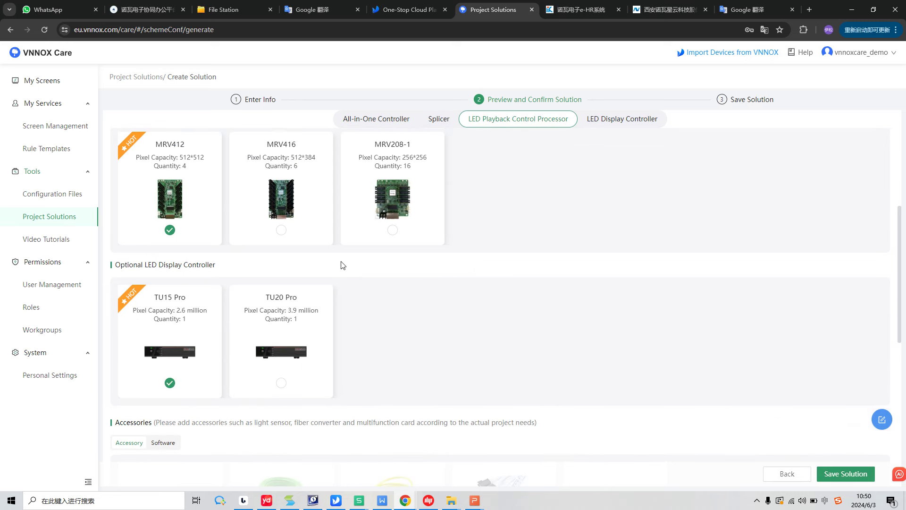
{"action": "scroll", "coordinate": [341, 266], "scroll_direction": "up", "scroll_amount": 1}
{"action": "scroll", "coordinate": [202, 384], "scroll_direction": "down", "scroll_amount": 1}
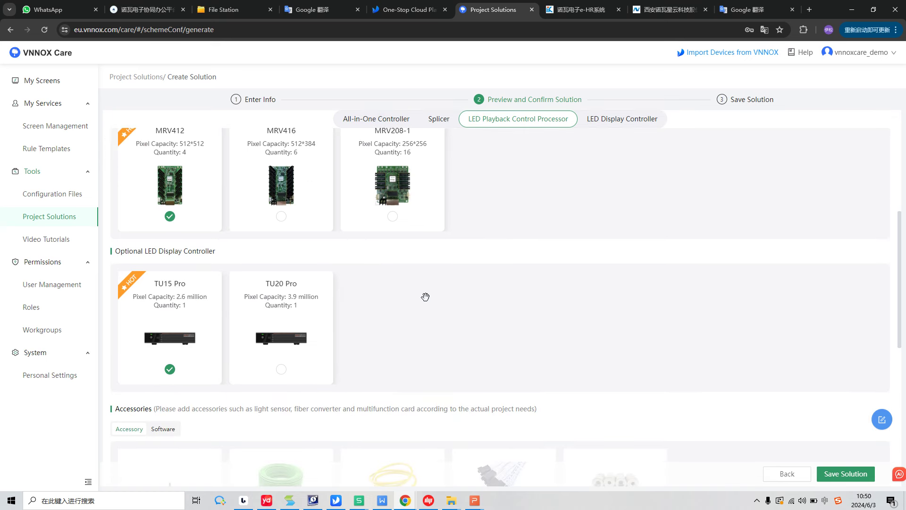
{"action": "scroll", "coordinate": [511, 316], "scroll_direction": "up", "scroll_amount": 1}
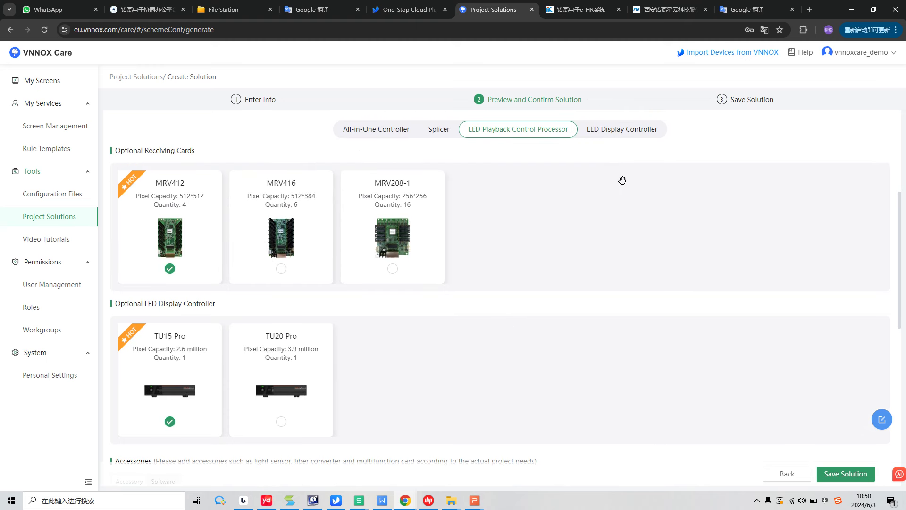
{"action": "left_click", "coordinate": [623, 131]}
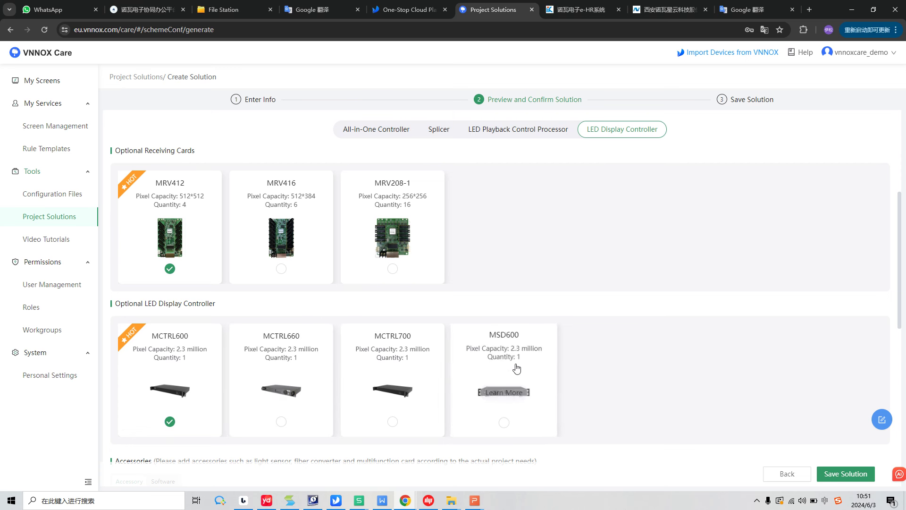
{"action": "scroll", "coordinate": [596, 321], "scroll_direction": "down", "scroll_amount": 4}
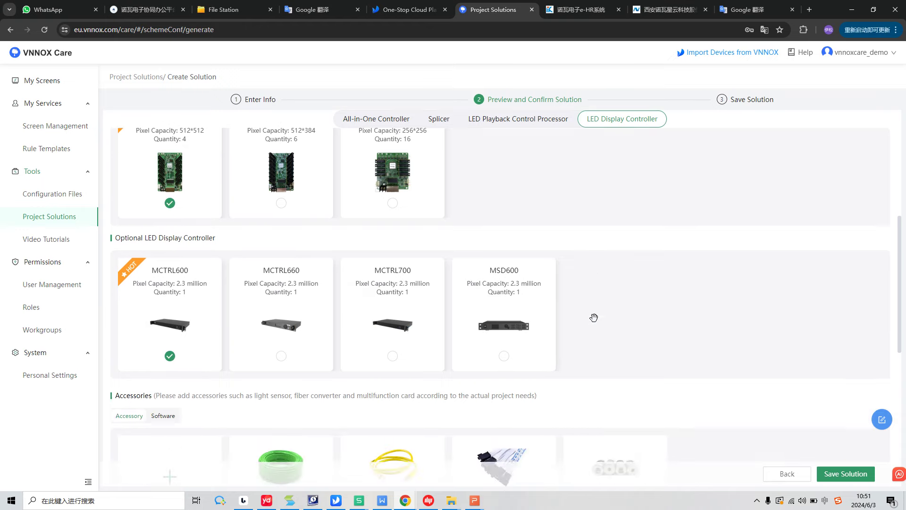
{"action": "scroll", "coordinate": [595, 318], "scroll_direction": "up", "scroll_amount": 6}
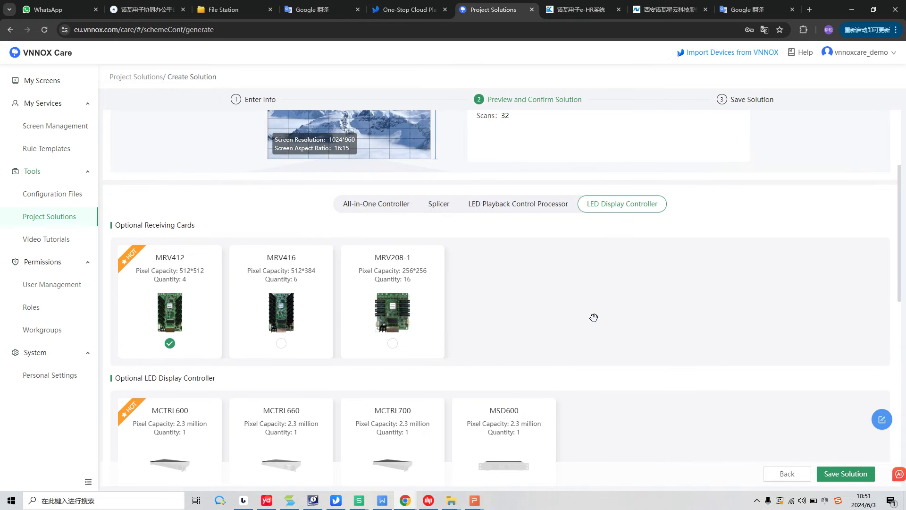
Settle on the All-in-One Controller tab with the VX400 and review its accessories list.
{"action": "left_click", "coordinate": [513, 205]}
{"action": "left_click", "coordinate": [434, 205]}
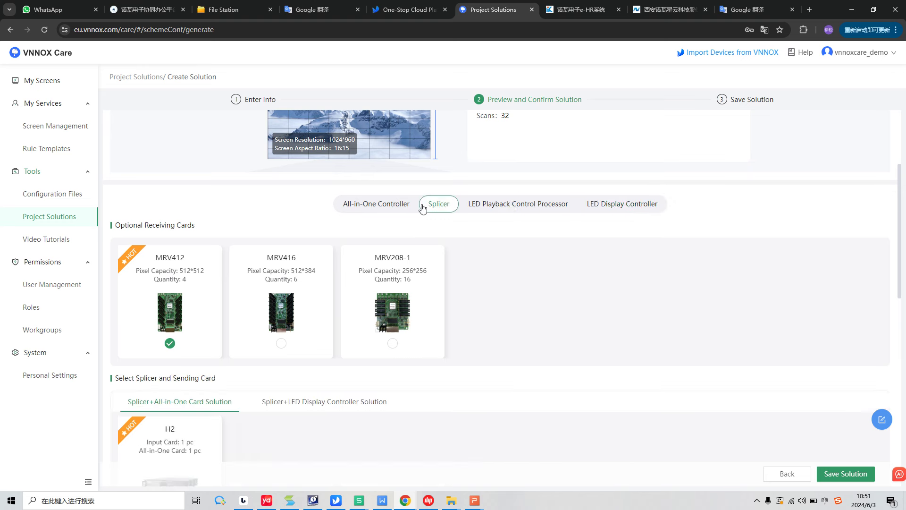
{"action": "left_click", "coordinate": [372, 206]}
{"action": "scroll", "coordinate": [614, 276], "scroll_direction": "down", "scroll_amount": 5}
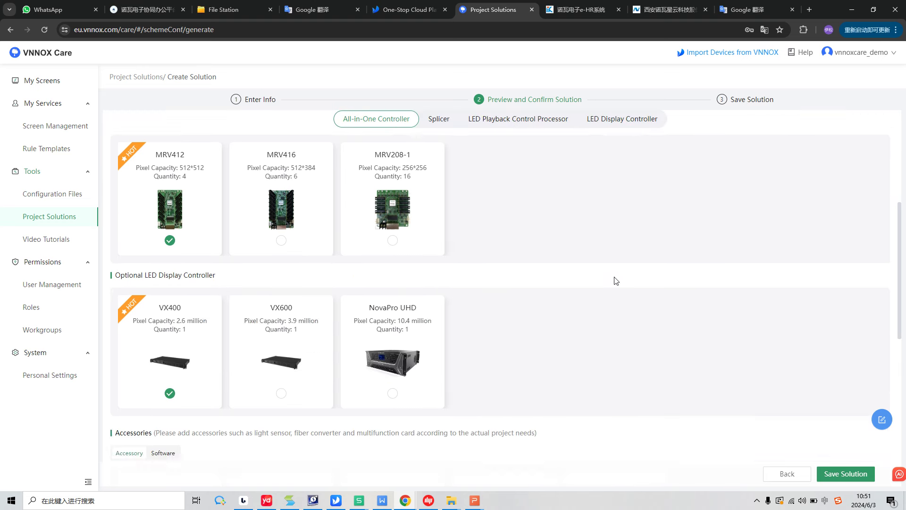
{"action": "scroll", "coordinate": [443, 302], "scroll_direction": "down", "scroll_amount": 3}
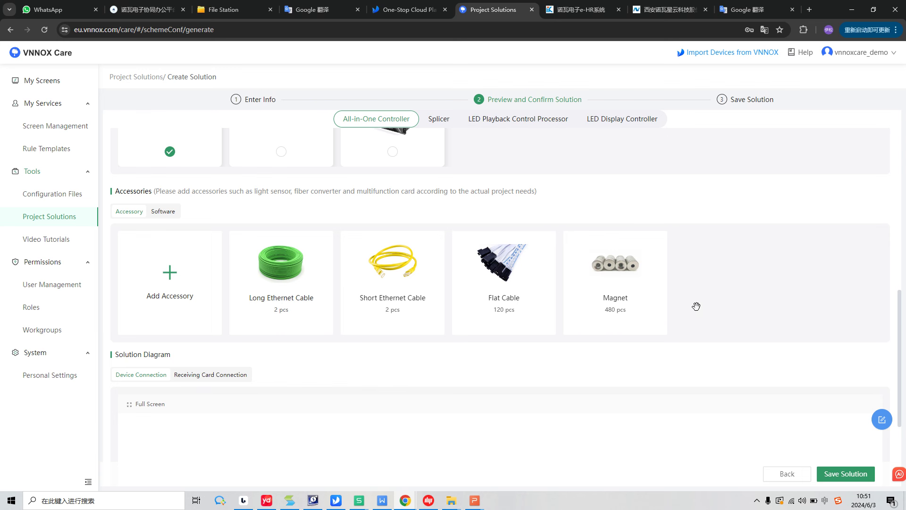
{"action": "scroll", "coordinate": [523, 383], "scroll_direction": "down", "scroll_amount": 5}
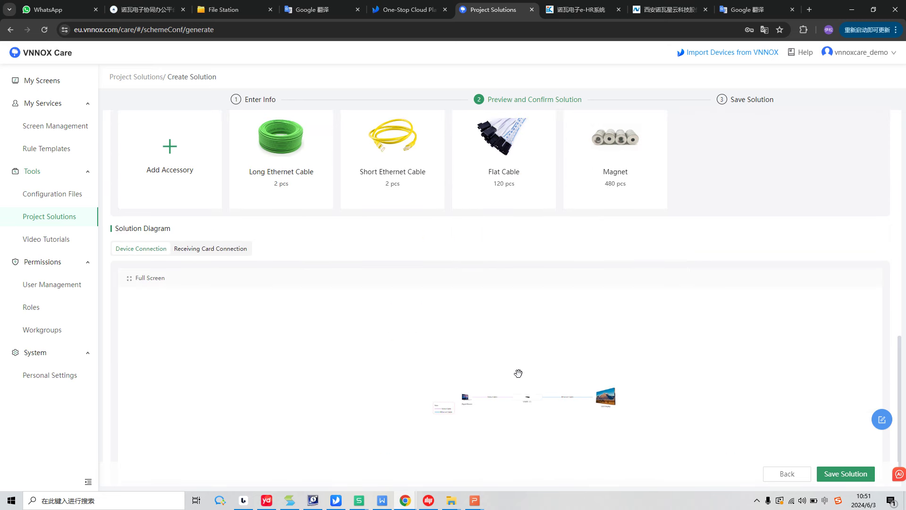
{"action": "scroll", "coordinate": [499, 274], "scroll_direction": "down", "scroll_amount": 1}
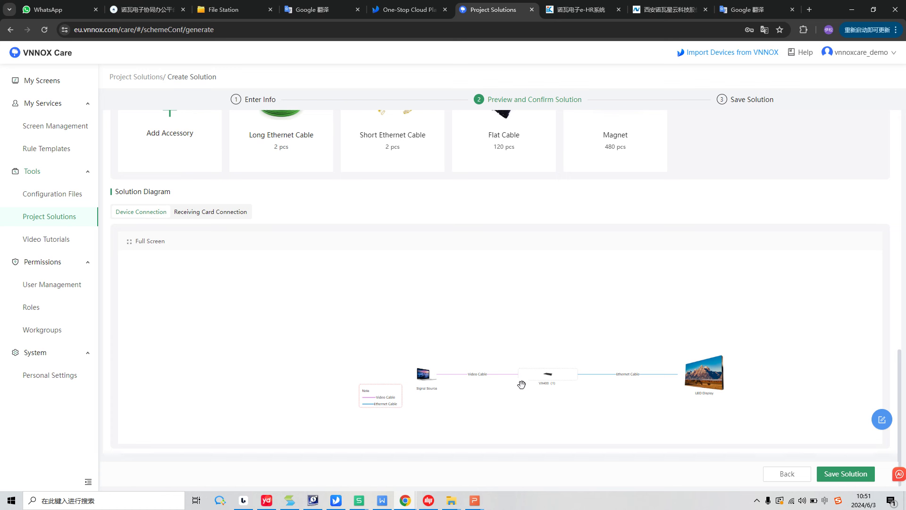
{"action": "scroll", "coordinate": [521, 385], "scroll_direction": "up", "scroll_amount": 5}
{"action": "scroll", "coordinate": [628, 367], "scroll_direction": "down", "scroll_amount": 8}
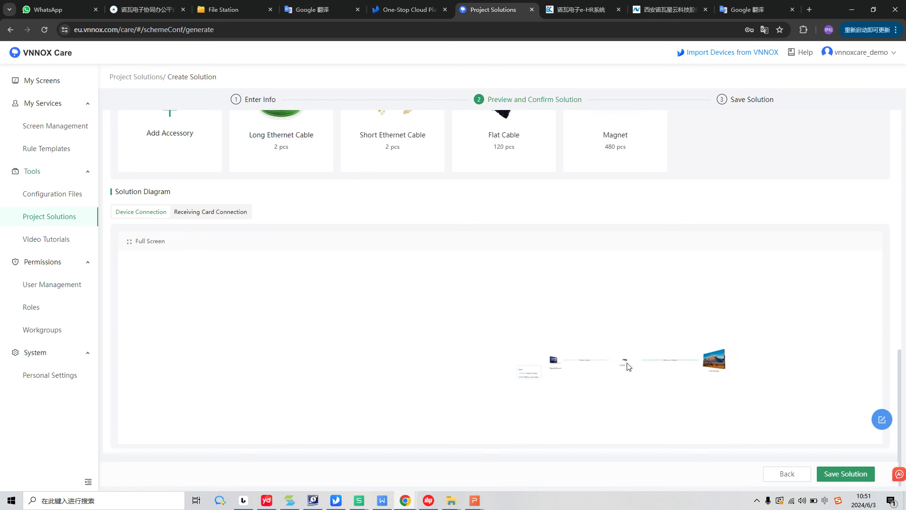
{"action": "scroll", "coordinate": [628, 367], "scroll_direction": "up", "scroll_amount": 3}
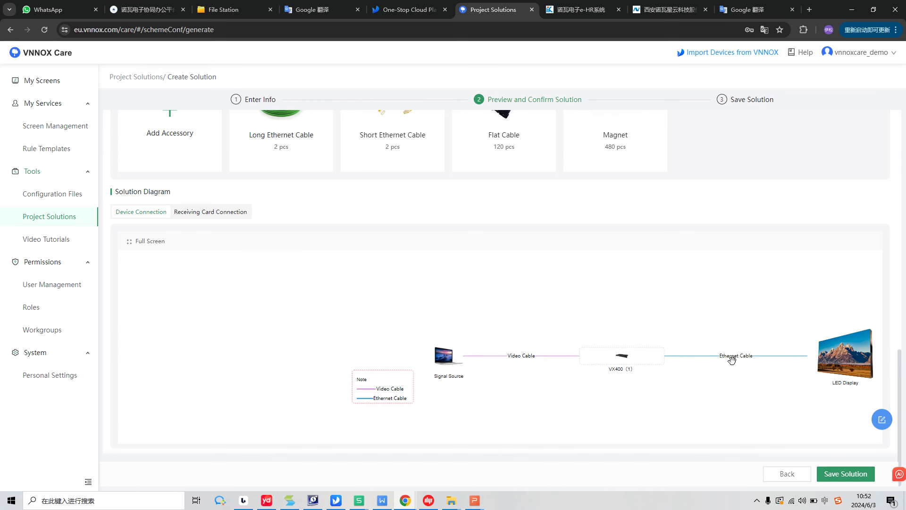
{"action": "left_click", "coordinate": [203, 210]}
Scroll through the Receiving Card Connection diagram linking the VX400 to MRV412 cards in two runs.
{"action": "scroll", "coordinate": [449, 227], "scroll_direction": "down", "scroll_amount": 1}
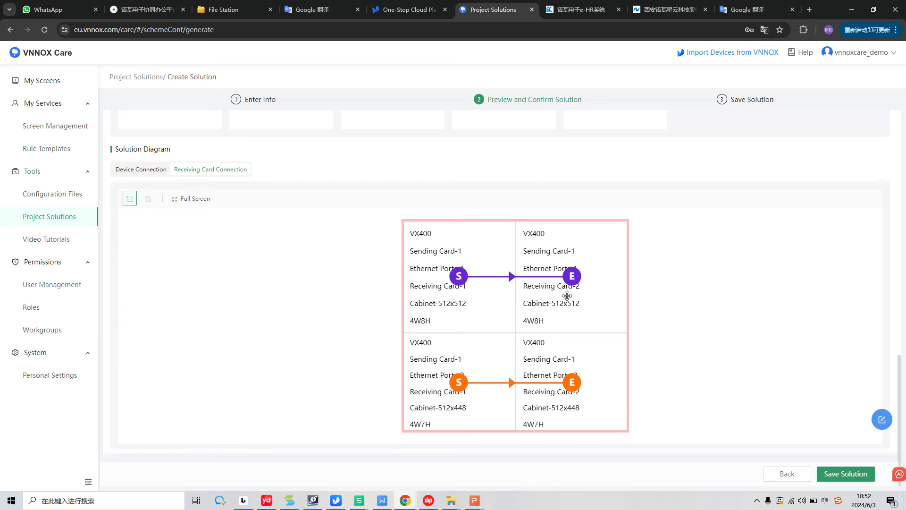
{"action": "scroll", "coordinate": [371, 223], "scroll_direction": "up", "scroll_amount": 8}
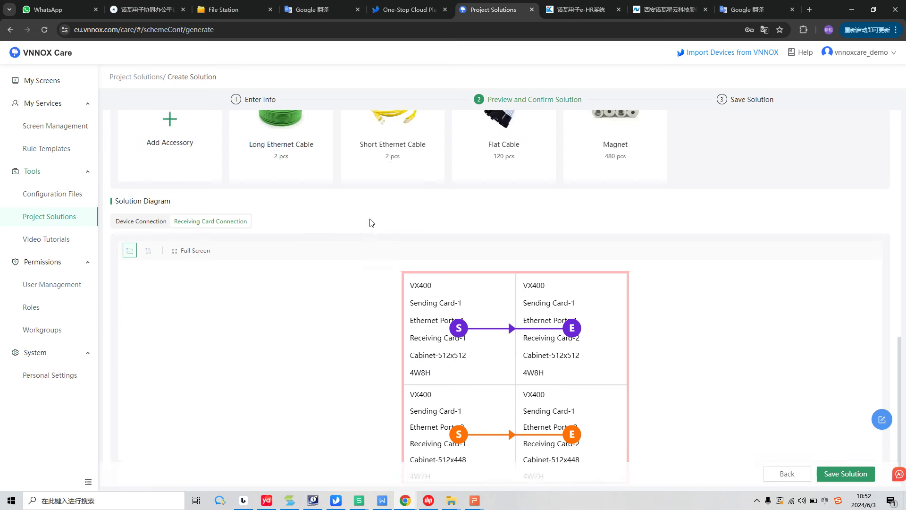
{"action": "scroll", "coordinate": [550, 246], "scroll_direction": "up", "scroll_amount": 6}
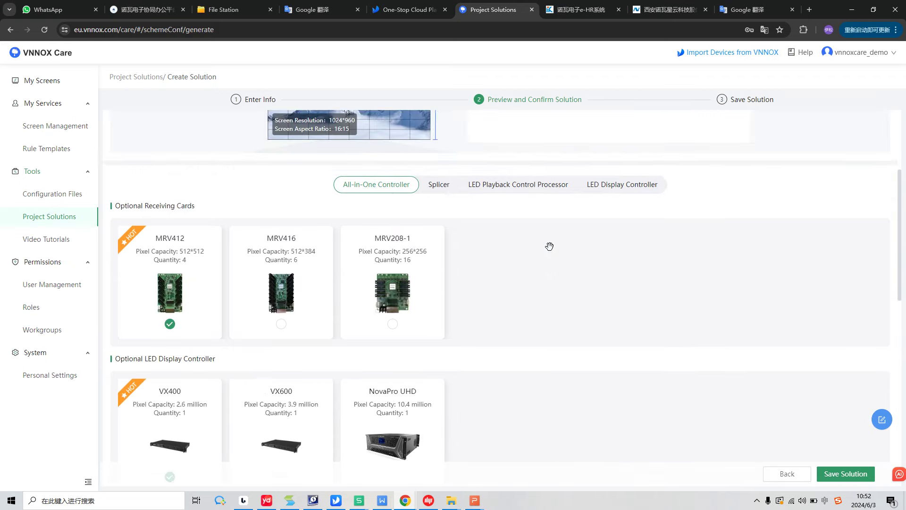
{"action": "scroll", "coordinate": [543, 344], "scroll_direction": "down", "scroll_amount": 5}
{"action": "scroll", "coordinate": [542, 341], "scroll_direction": "down", "scroll_amount": 7}
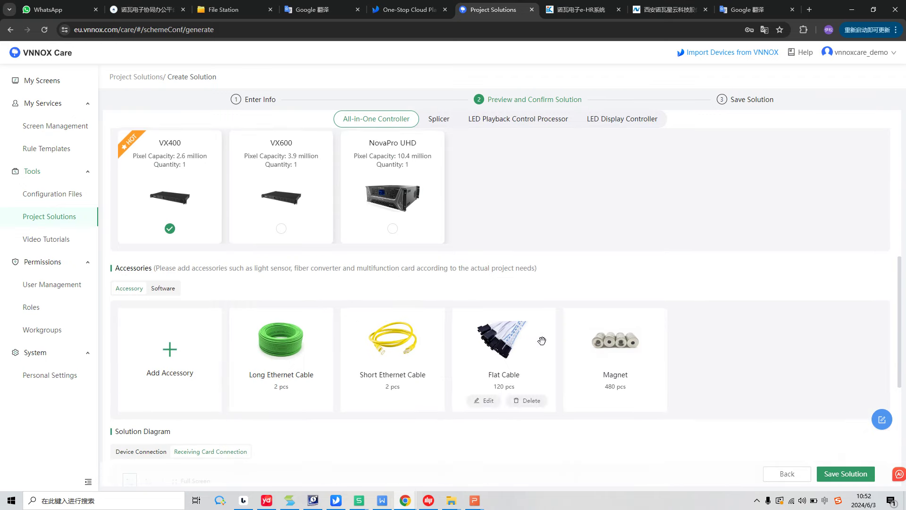
{"action": "scroll", "coordinate": [727, 323], "scroll_direction": "down", "scroll_amount": 3}
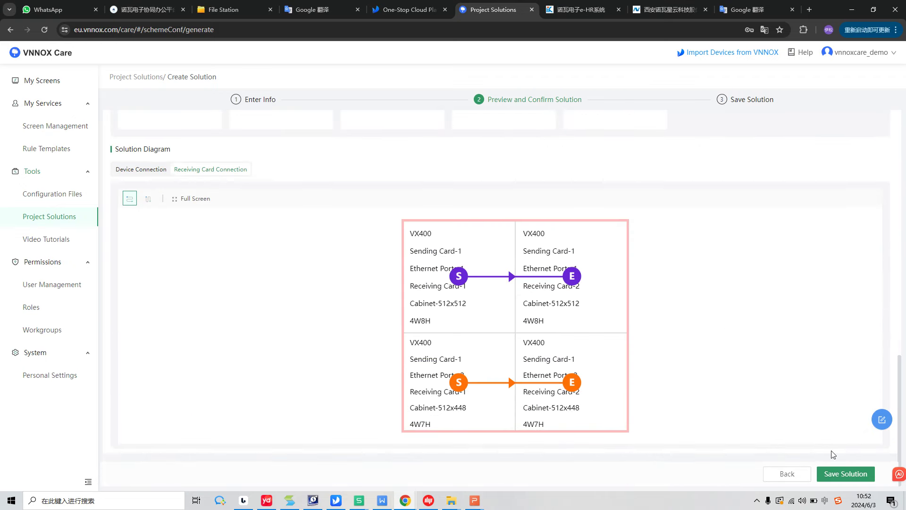
Save the finished solution under the name 'new solution'.
{"action": "left_click", "coordinate": [847, 474]}
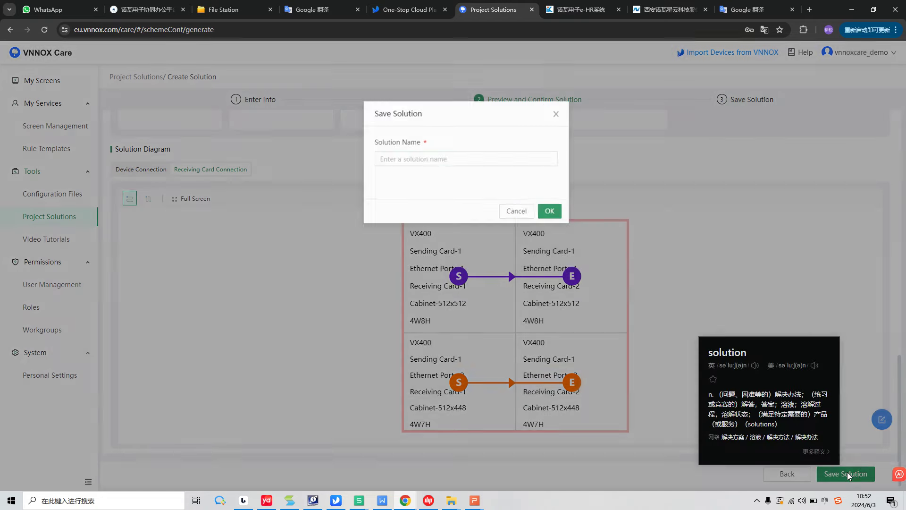
{"action": "left_click", "coordinate": [450, 149]}
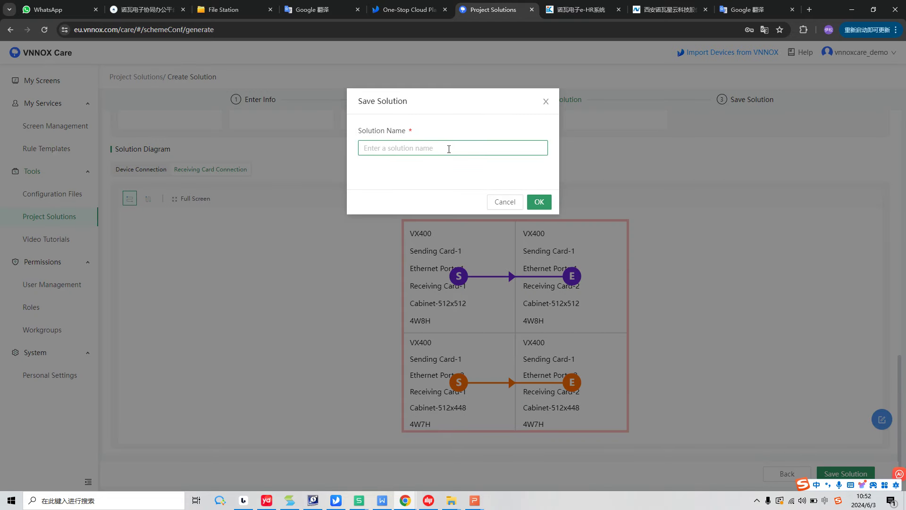
{"action": "type", "text": "new"}
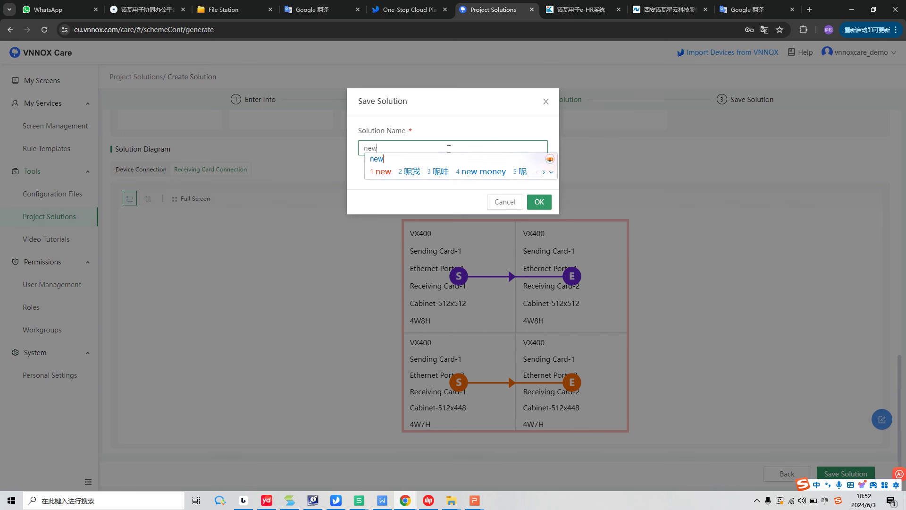
{"action": "key", "text": "shift"}
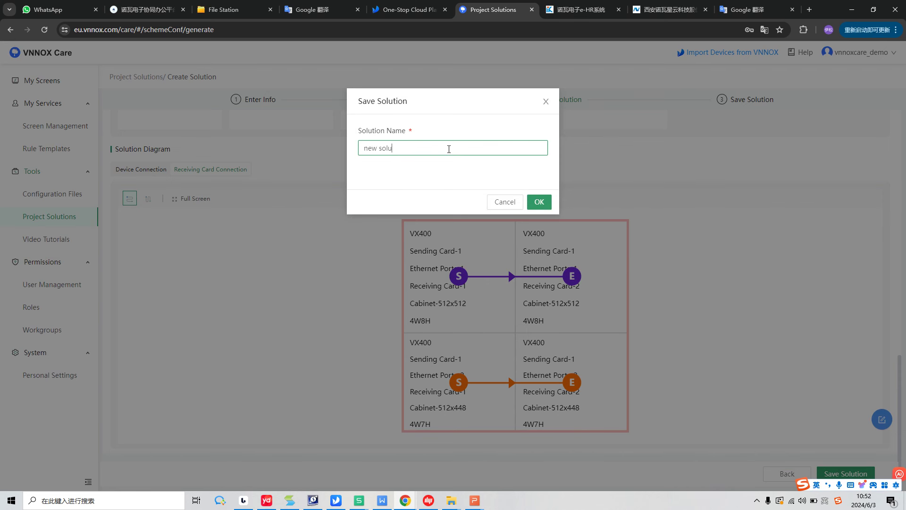
{"action": "type", "text": "solution"}
{"action": "left_click", "coordinate": [543, 212]}
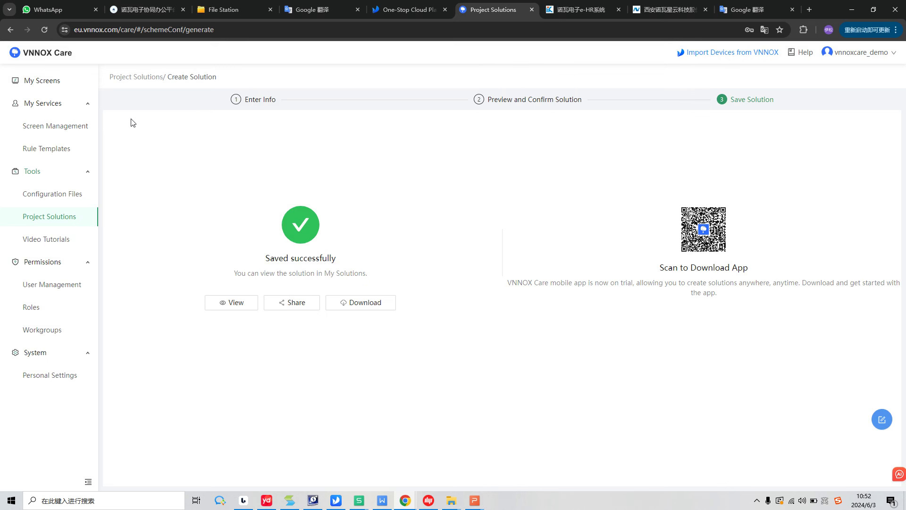
Go to My Solutions and download 'new solution' from the top of the list.
{"action": "left_click", "coordinate": [124, 79]}
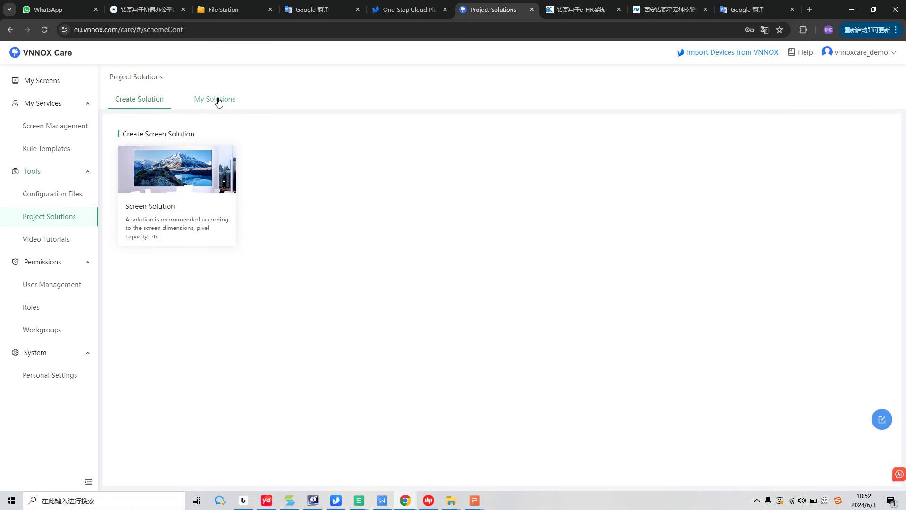
{"action": "left_click", "coordinate": [218, 102]}
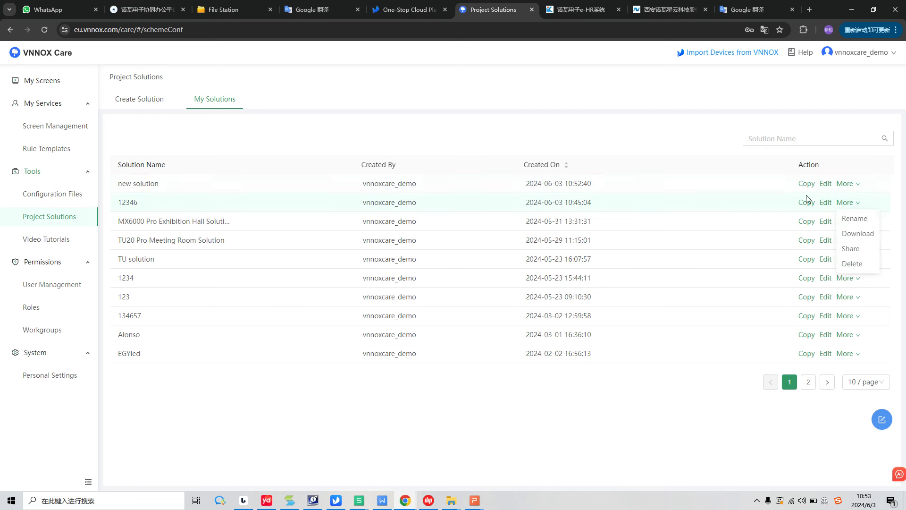
{"action": "mouse_move", "coordinate": [862, 189]}
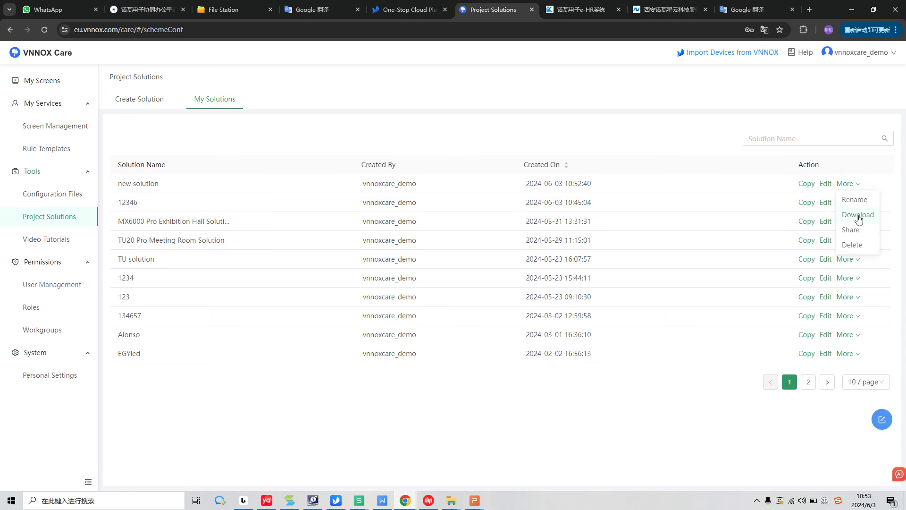
{"action": "left_click", "coordinate": [859, 217]}
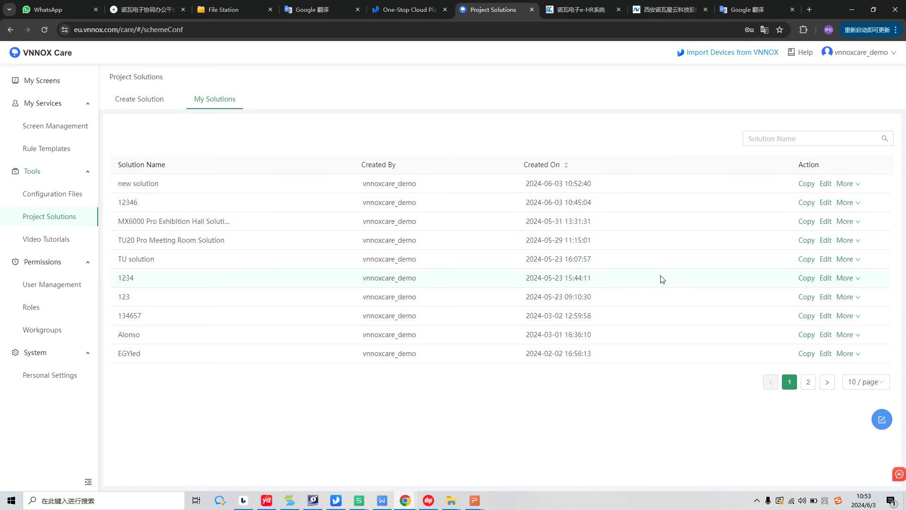